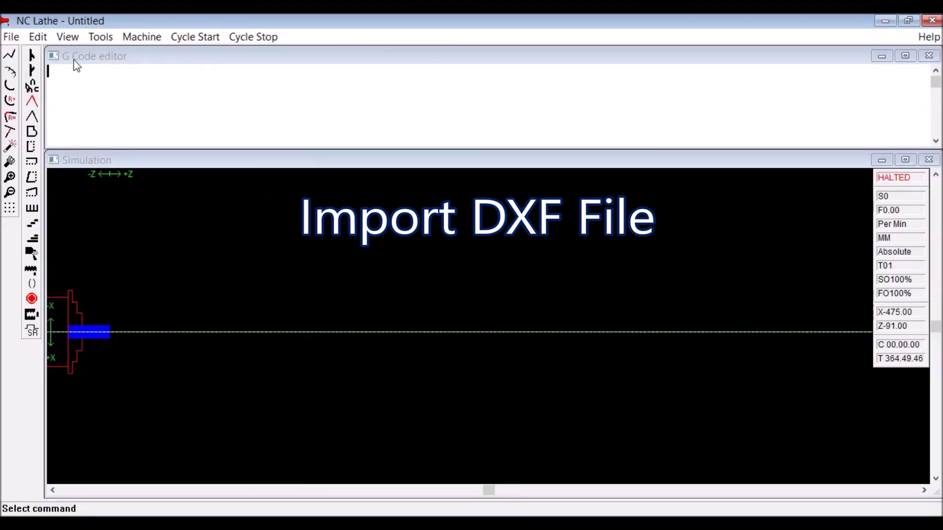
- Open the File menu of the empty untitled program to start a DXF import
click(9, 38)
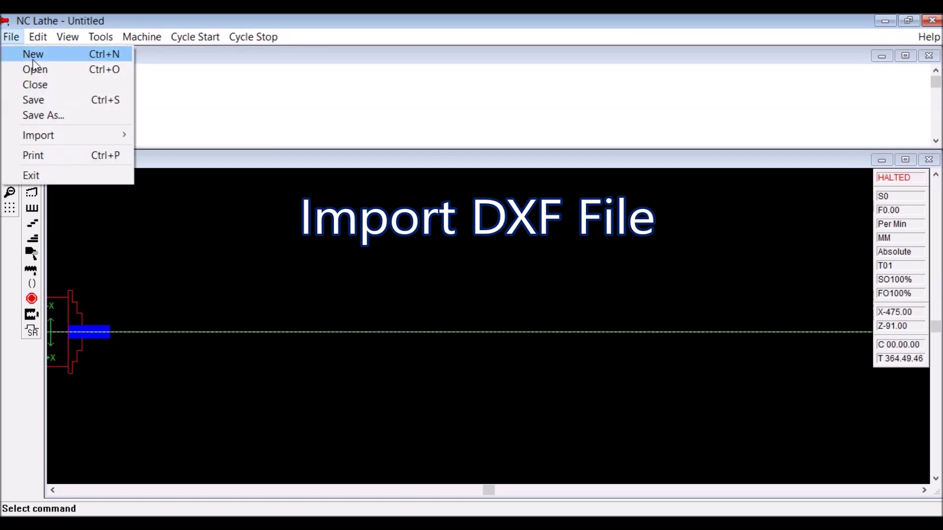
- Import CAD to G Code SIMPLE.dxf in millimetres with origin 0,0
mouse_move(69, 142)
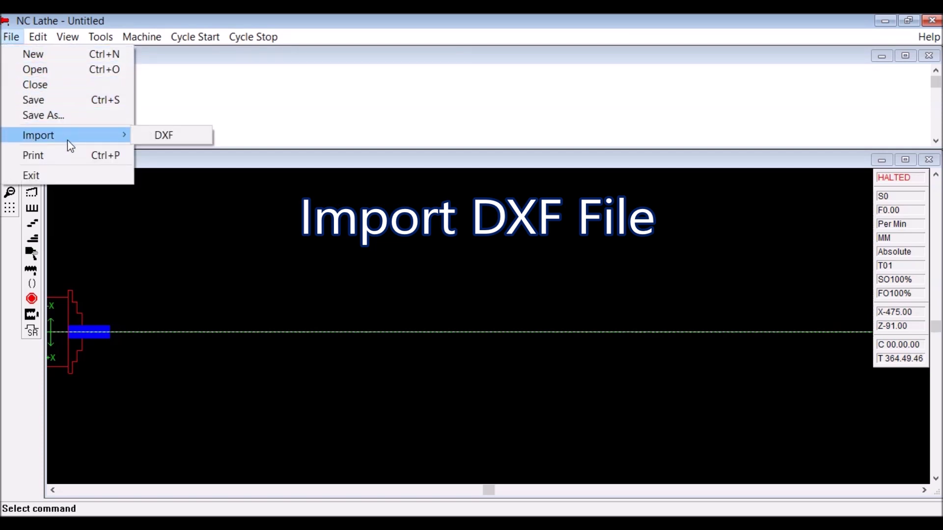
click(160, 137)
click(339, 163)
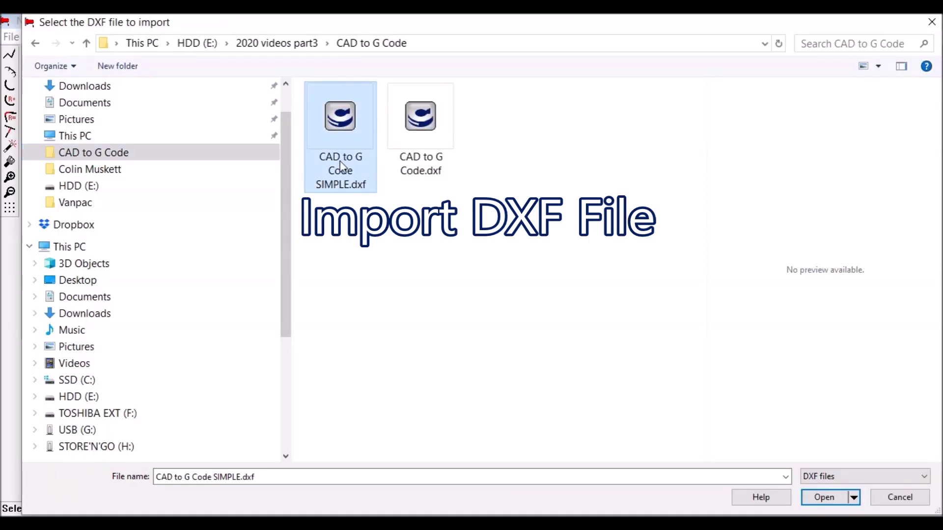
click(835, 498)
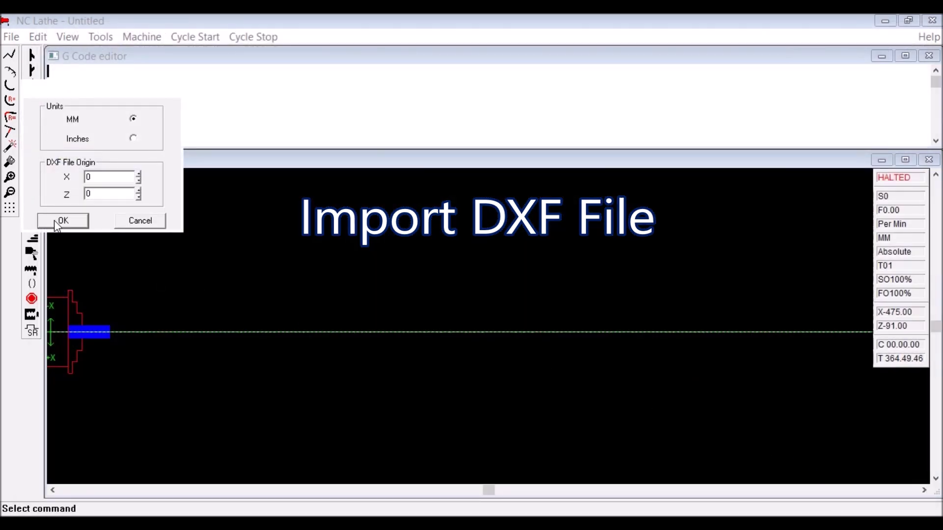
click(62, 221)
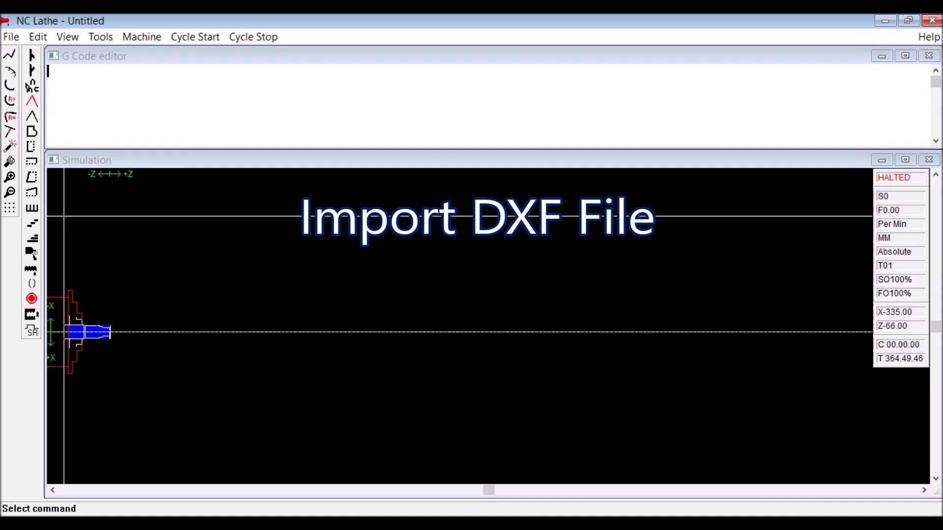
- Zoom in on a window drawn around the imported part profile
click(12, 178)
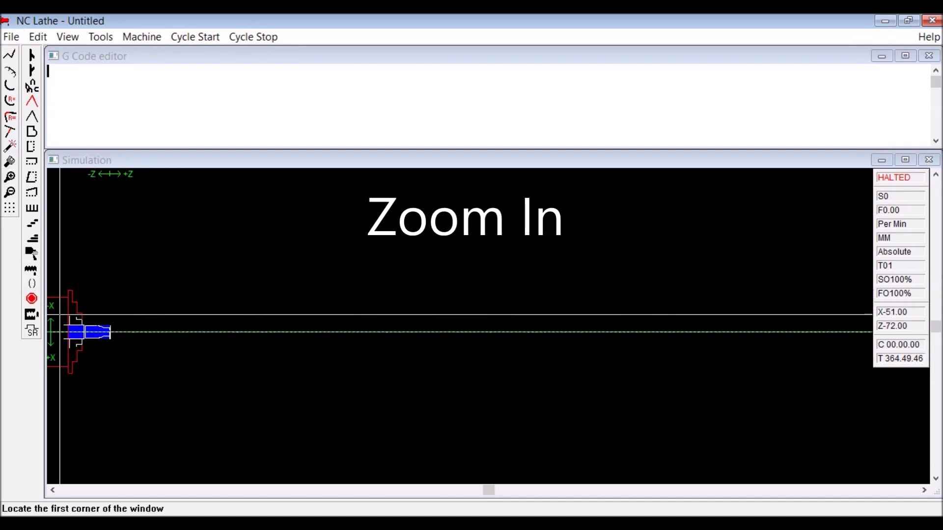
click(71, 319)
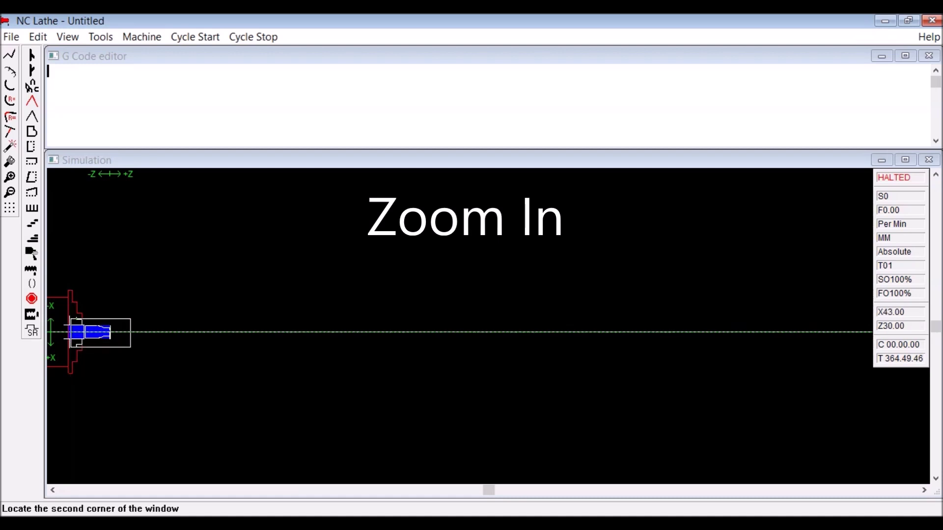
click(131, 349)
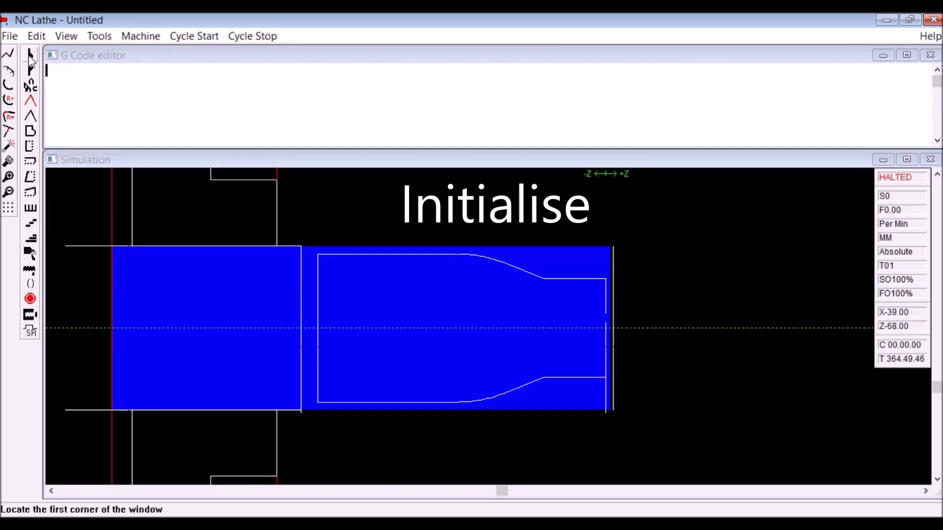
- Set the initial program values to MM, tool 1, S3000, with feed changed from 0.03 to 0.10
click(30, 58)
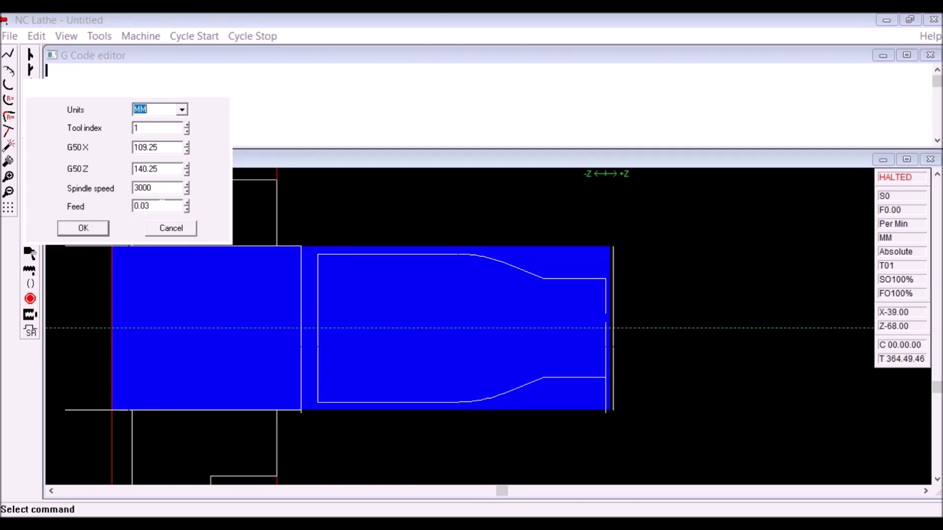
drag(142, 205, 110, 207)
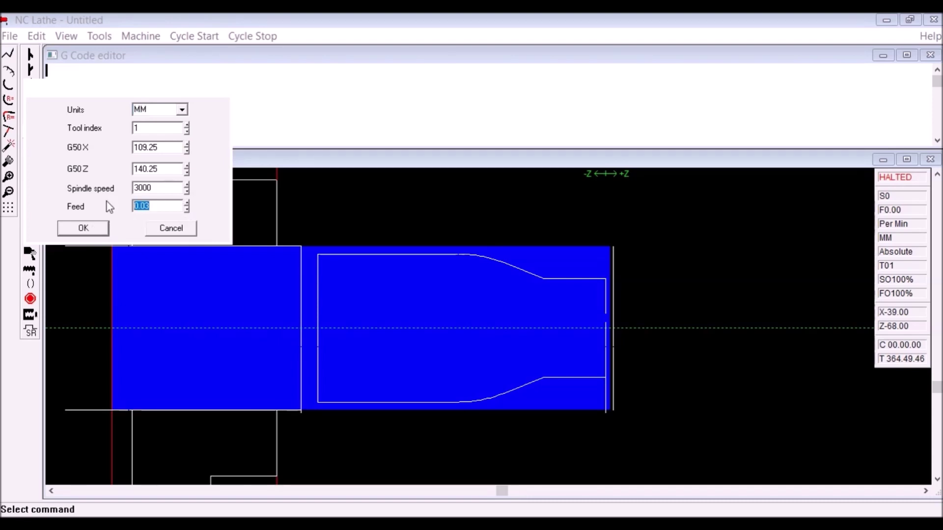
key(BackSpace)
click(83, 230)
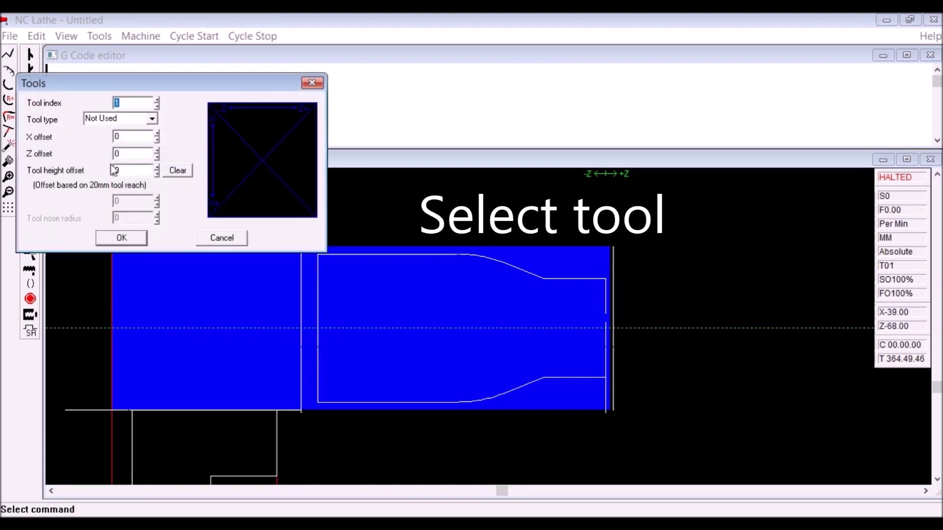
- Make tool 1 a Right-hand tool type
click(152, 120)
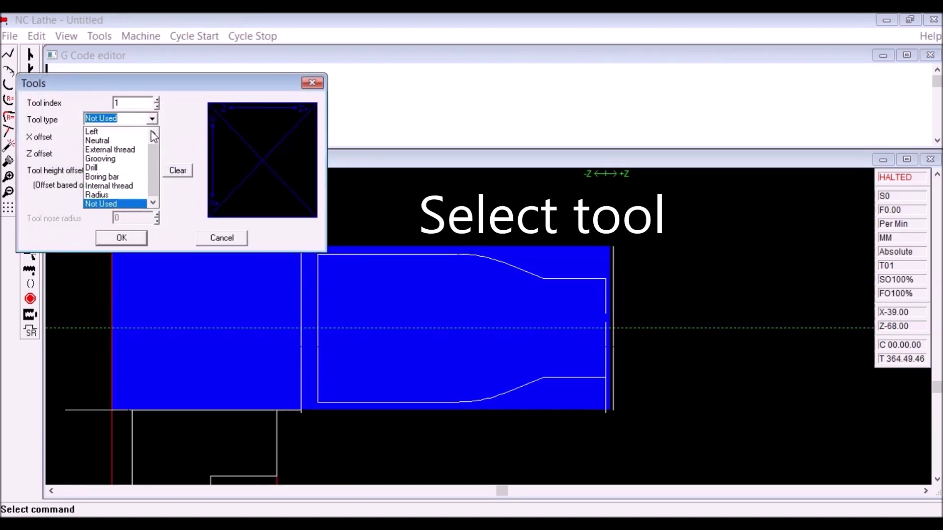
click(152, 132)
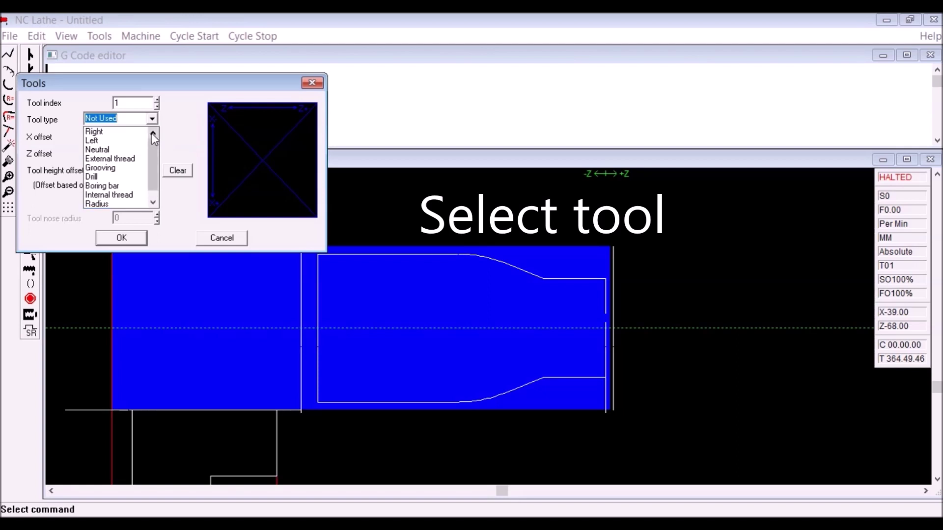
click(108, 134)
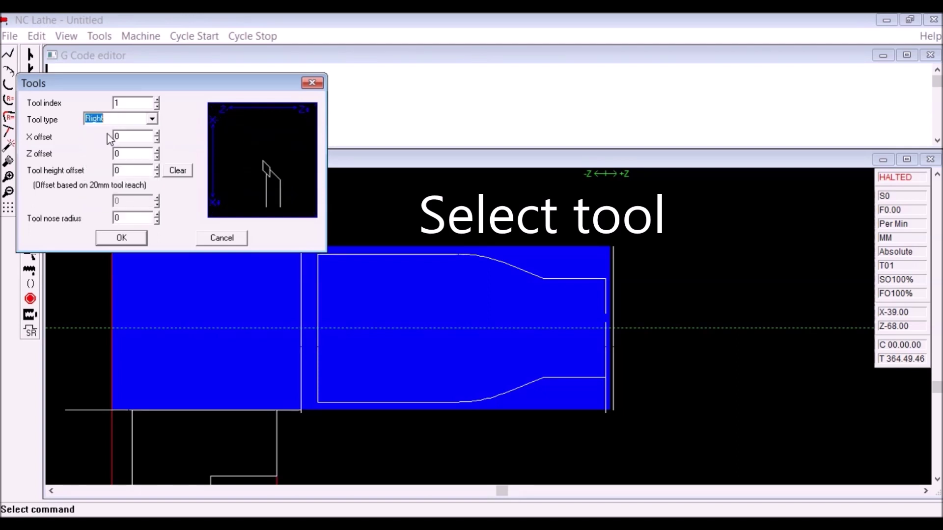
- Generate setup lines N10–N50, then add rapid move N60 G00 X21.00 Z10.00
click(132, 240)
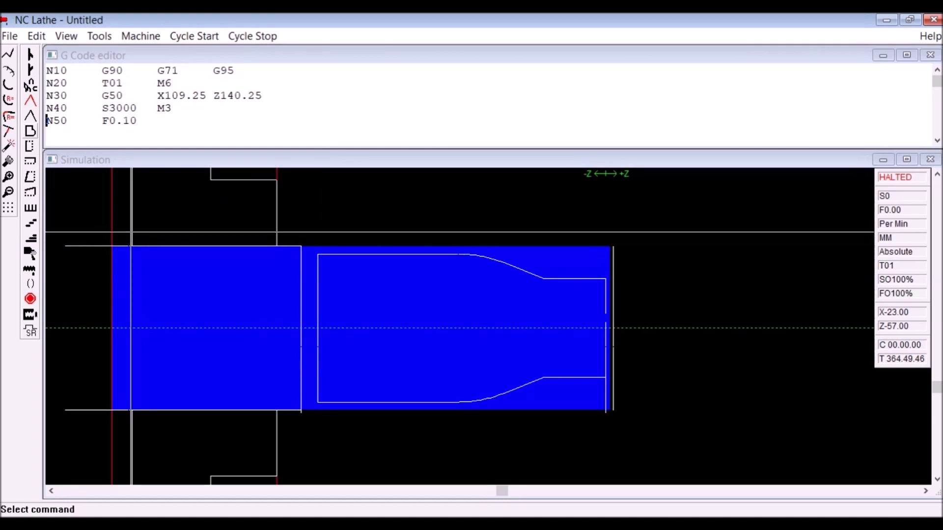
click(32, 103)
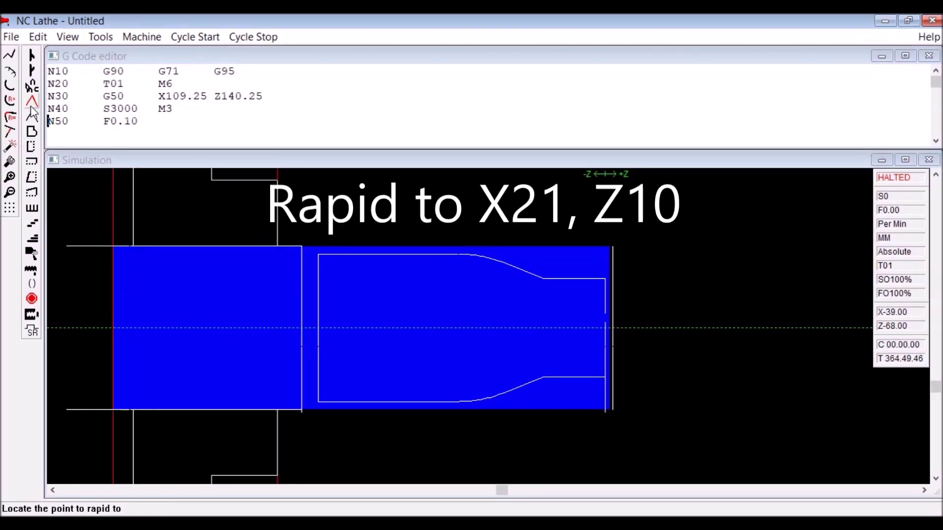
click(691, 414)
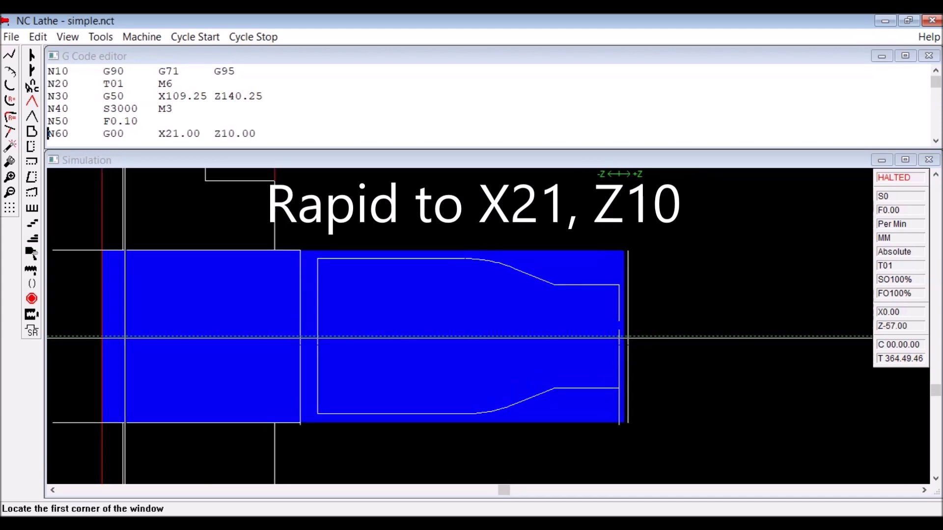
- Configure stock removal: 1 on diameters, 0.05 on faces, depth of cut 1, finishing cut on
click(32, 253)
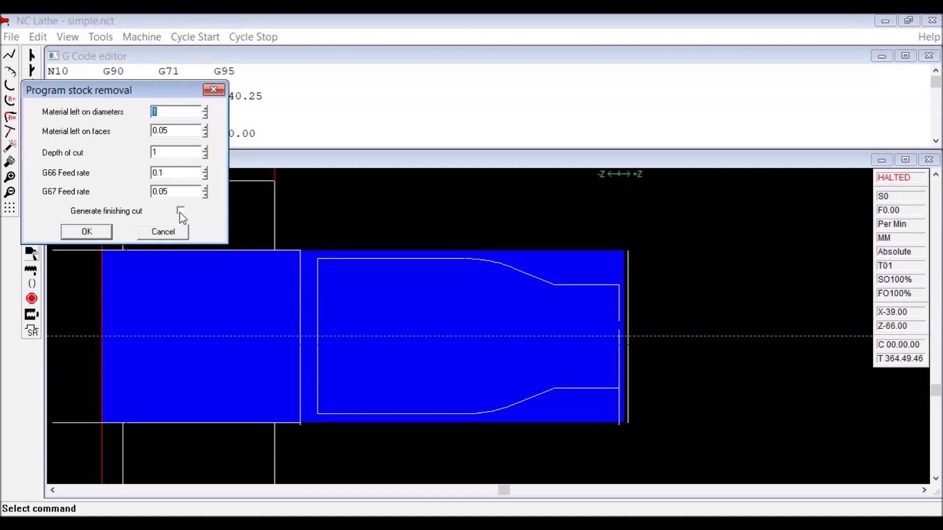
click(180, 211)
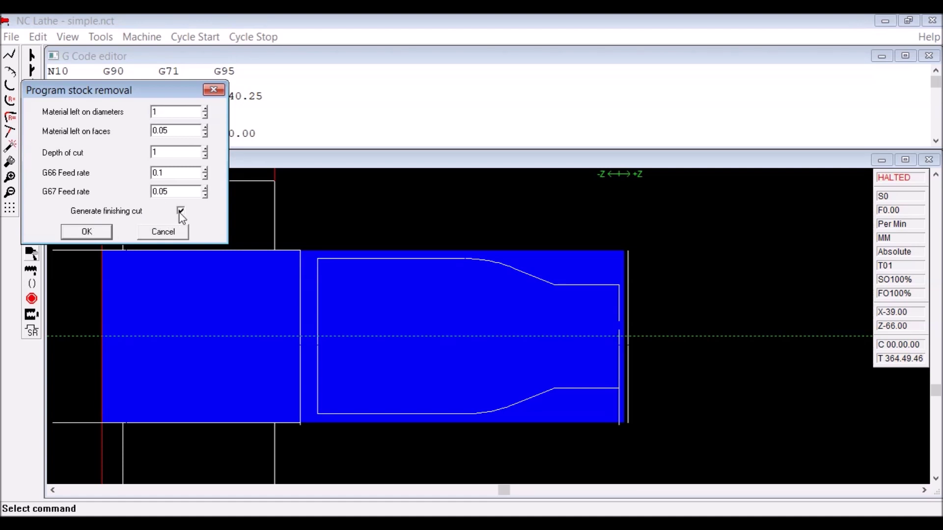
click(87, 231)
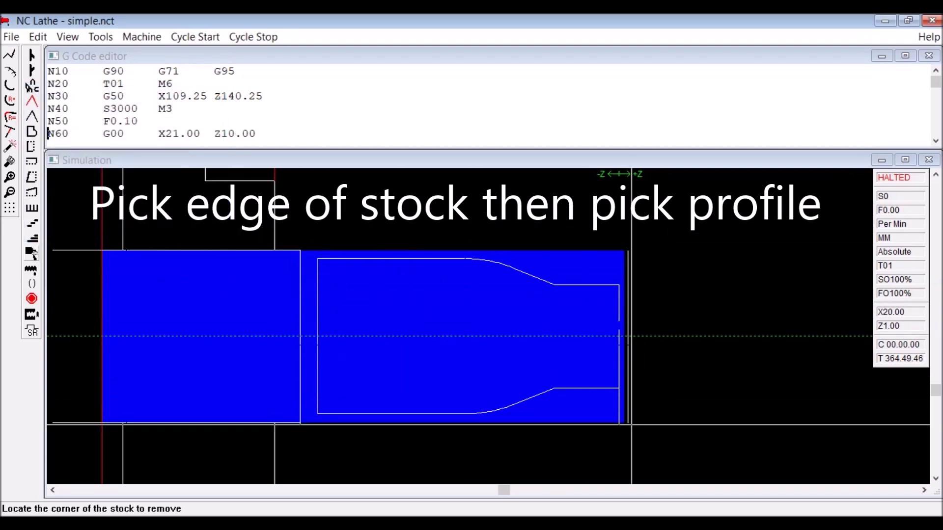
- Trace the profile from stock corner through step, taper and arc, adding G67 P90 Q140 F0.05
click(628, 423)
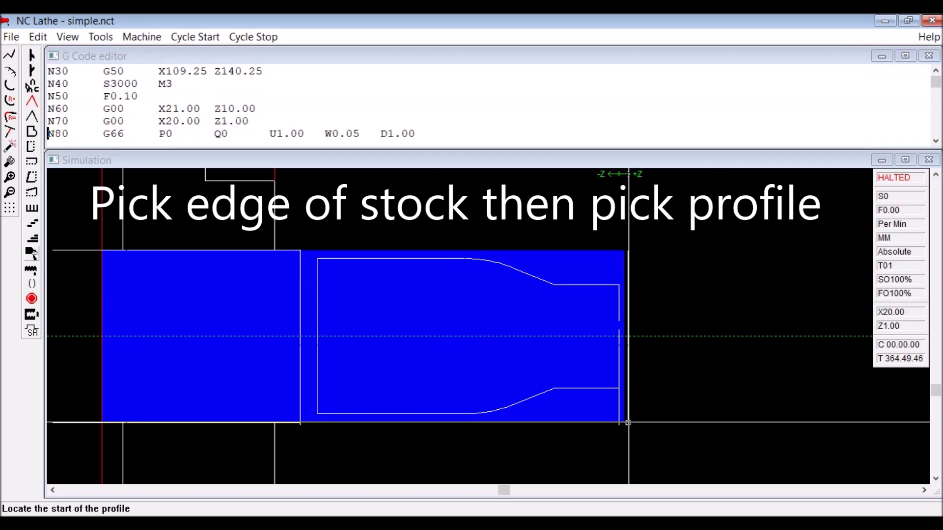
click(619, 332)
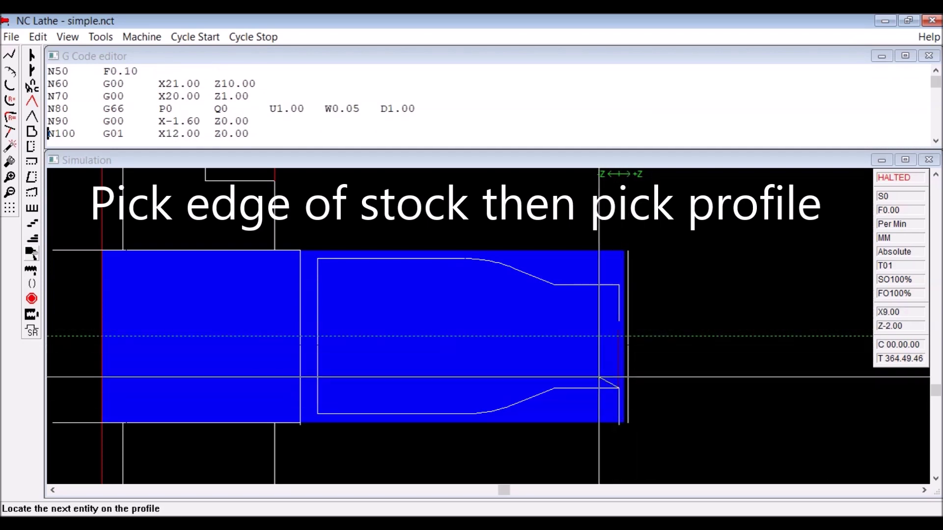
click(584, 389)
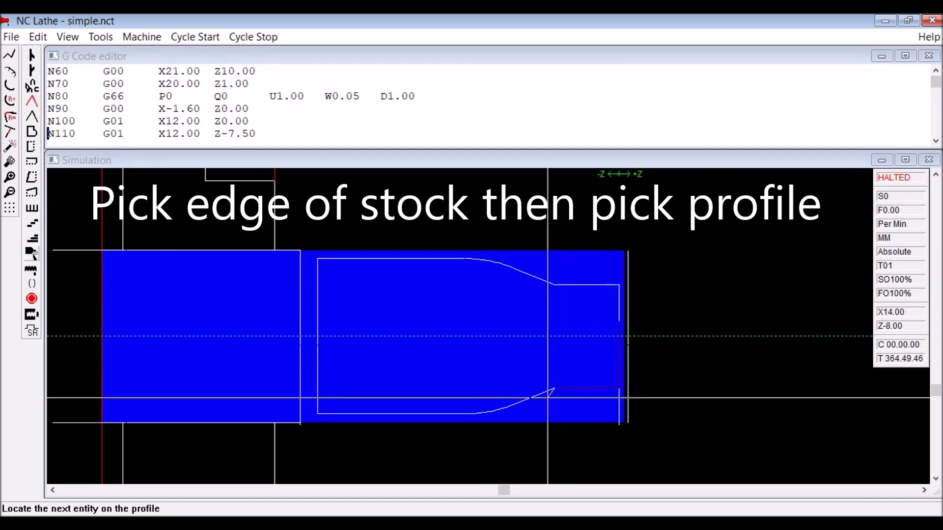
click(540, 394)
click(506, 415)
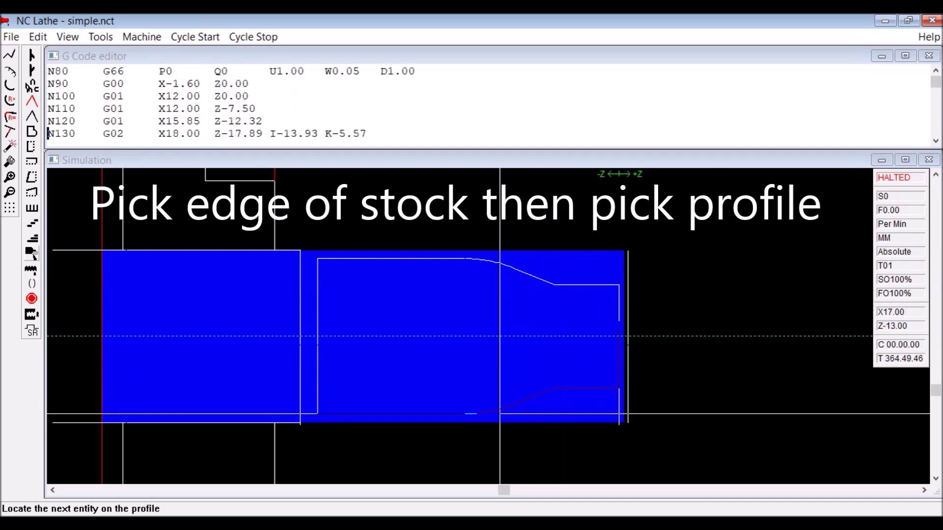
click(445, 415)
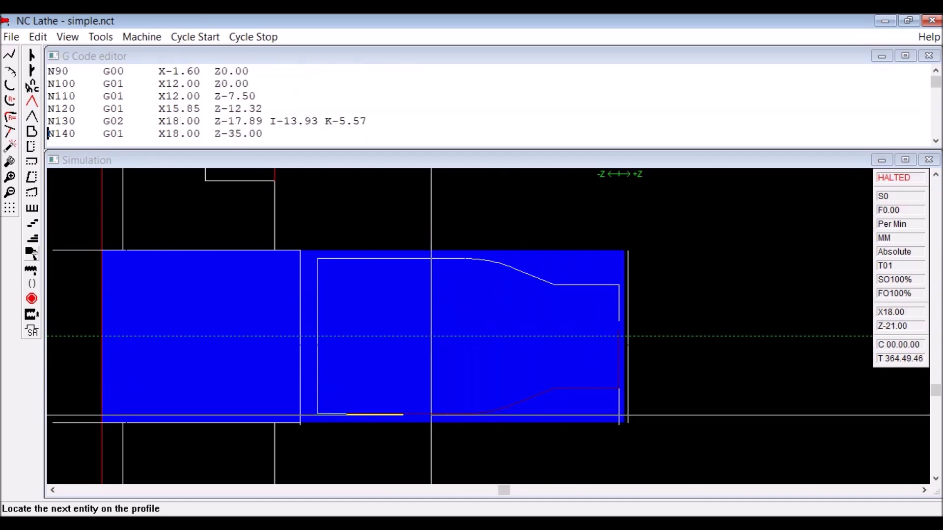
right_click(388, 448)
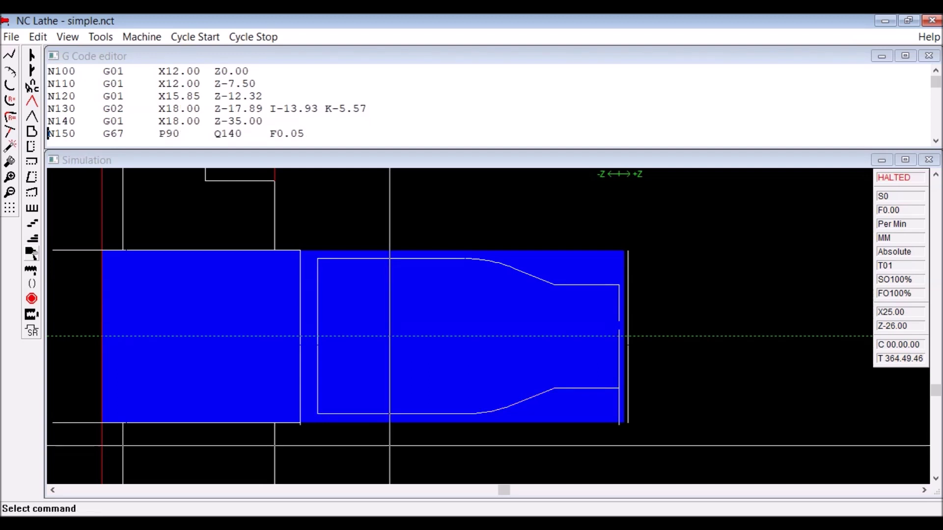
click(143, 40)
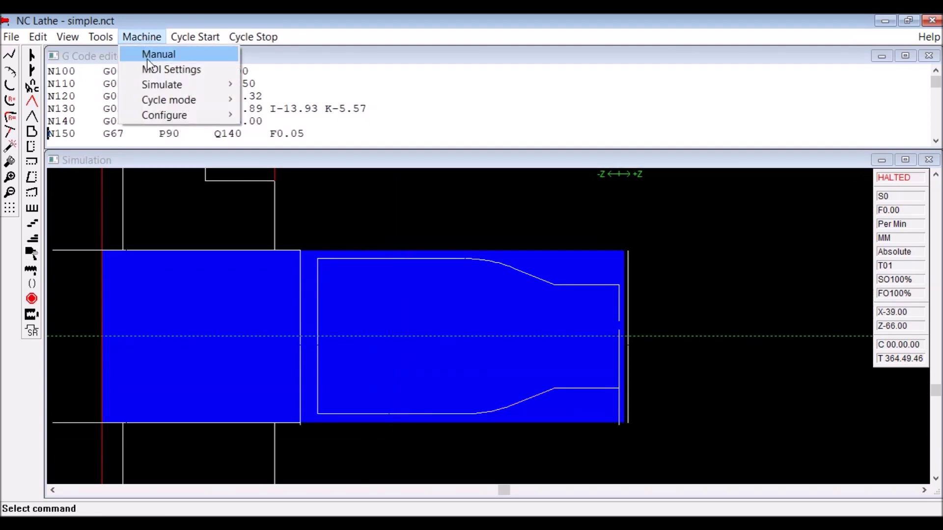
- Simulate from the start to see the roughing cut, then dismiss the 'M02 block missing' warning
mouse_move(154, 83)
click(281, 87)
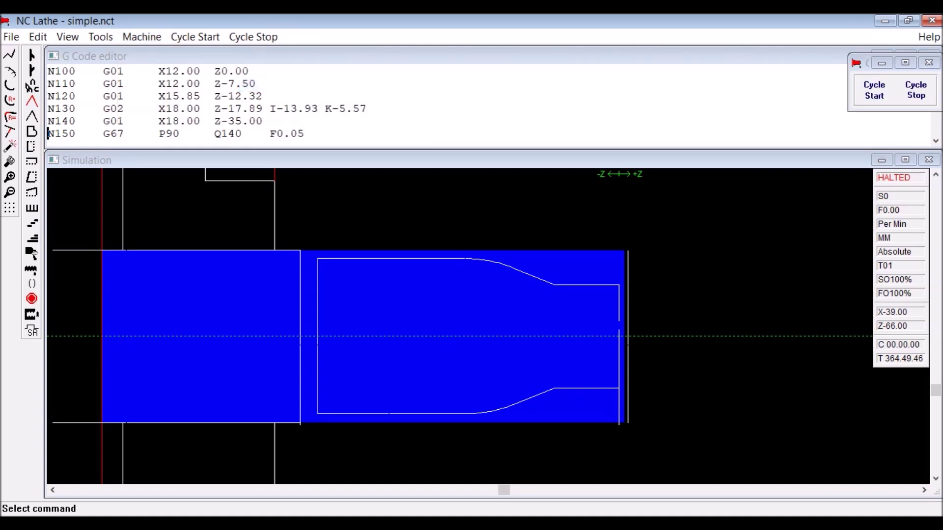
click(876, 92)
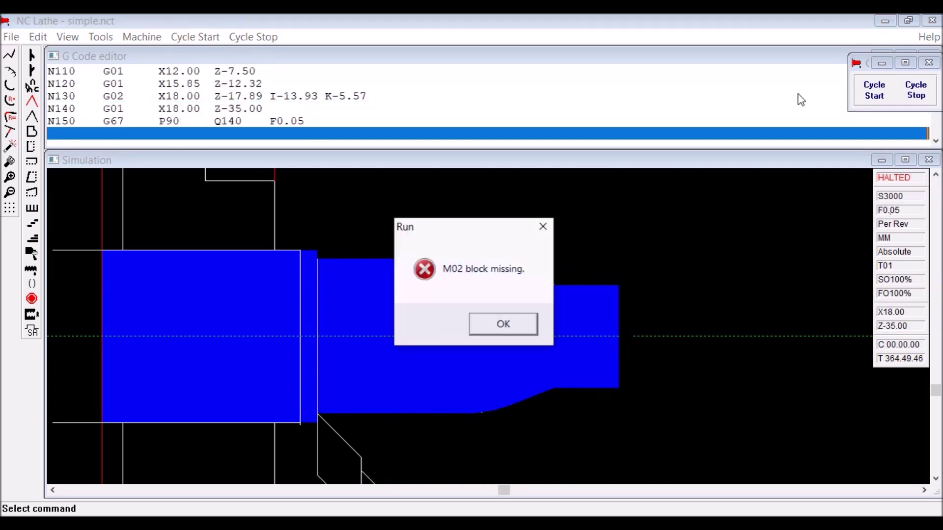
click(517, 322)
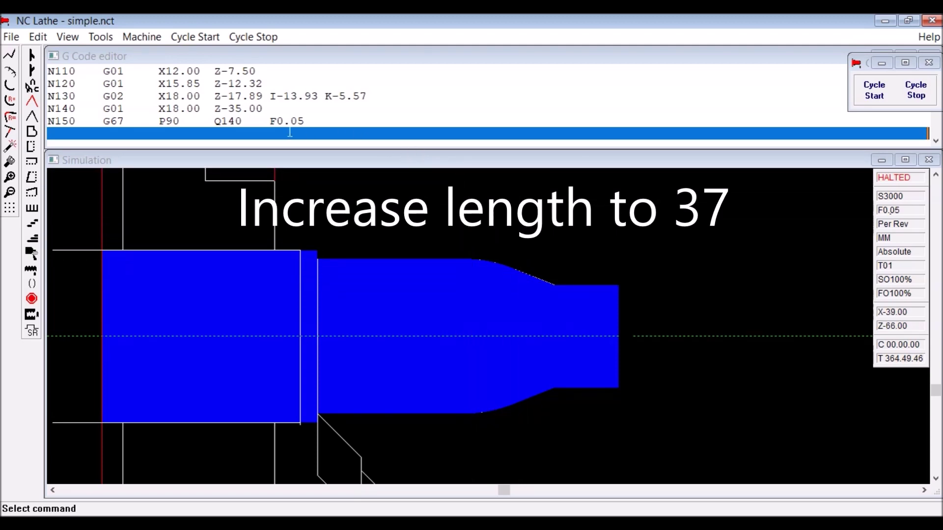
- Change N140's Z to -37.00 and rerun the simulation, dismissing the M02 warning
click(235, 108)
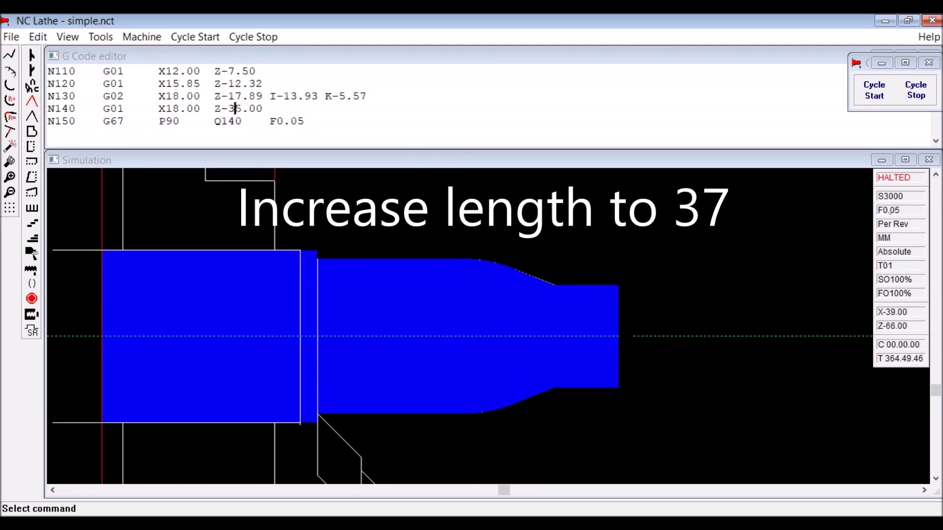
text(7)
click(875, 90)
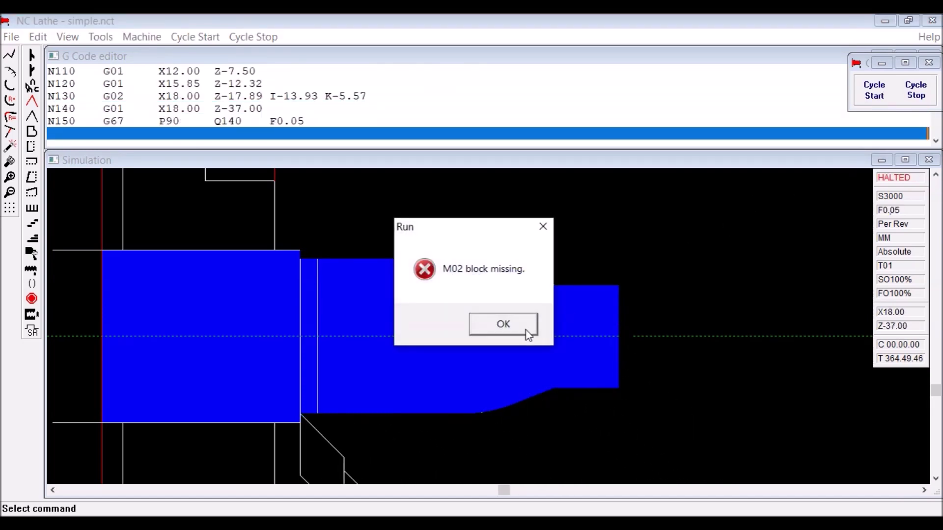
click(508, 326)
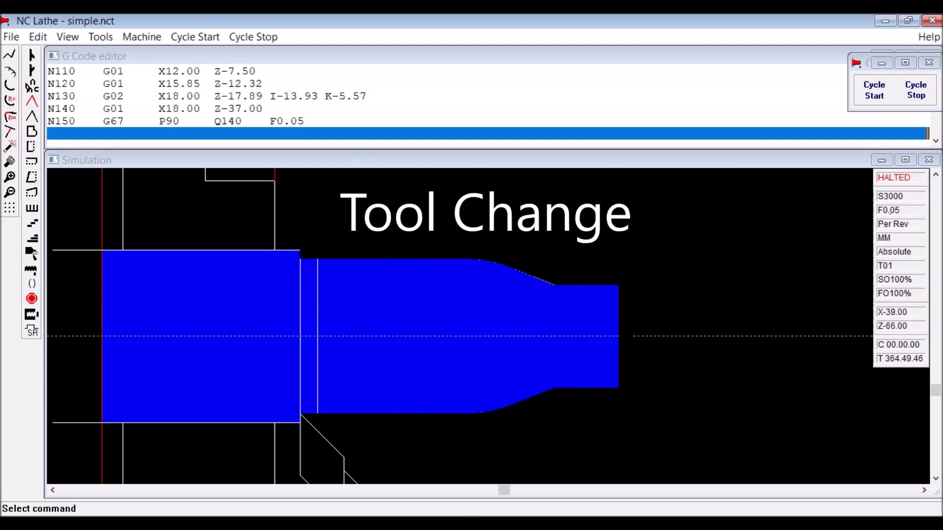
click(34, 90)
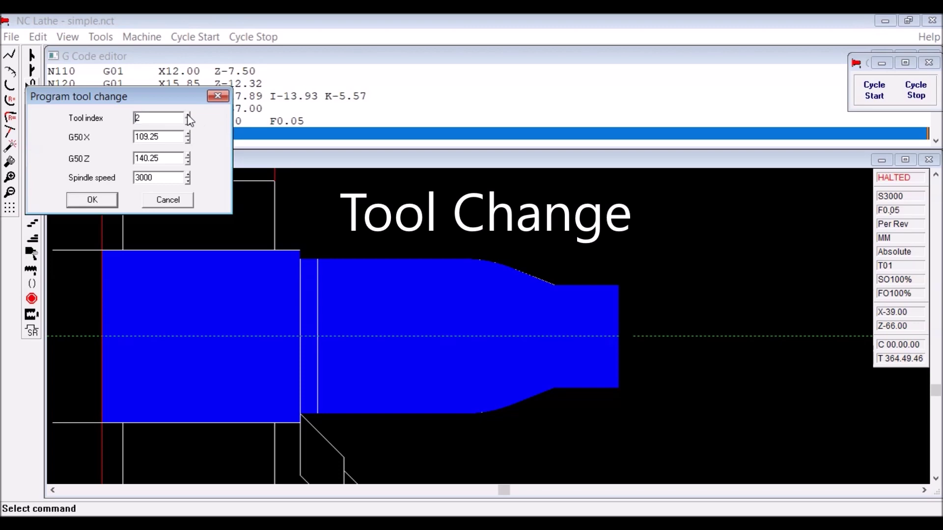
- Insert a change to tool 3 at S3000, defined as a Grooving tool of width 2
click(92, 201)
click(153, 120)
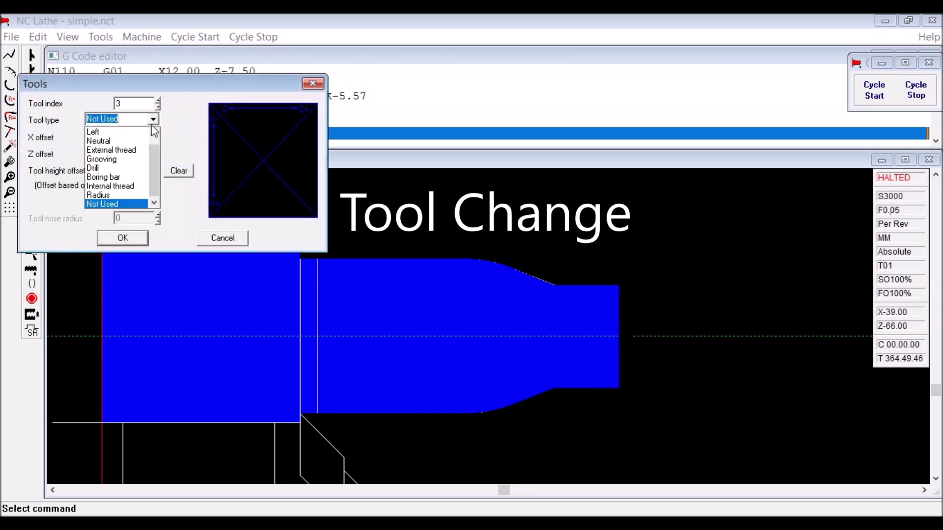
click(101, 159)
click(118, 201)
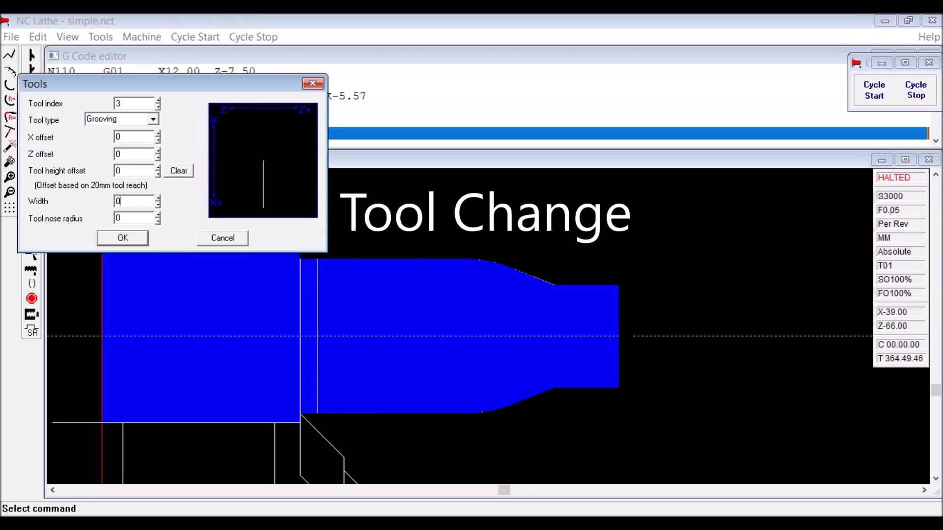
key(BackSpace)
text(2)
click(121, 239)
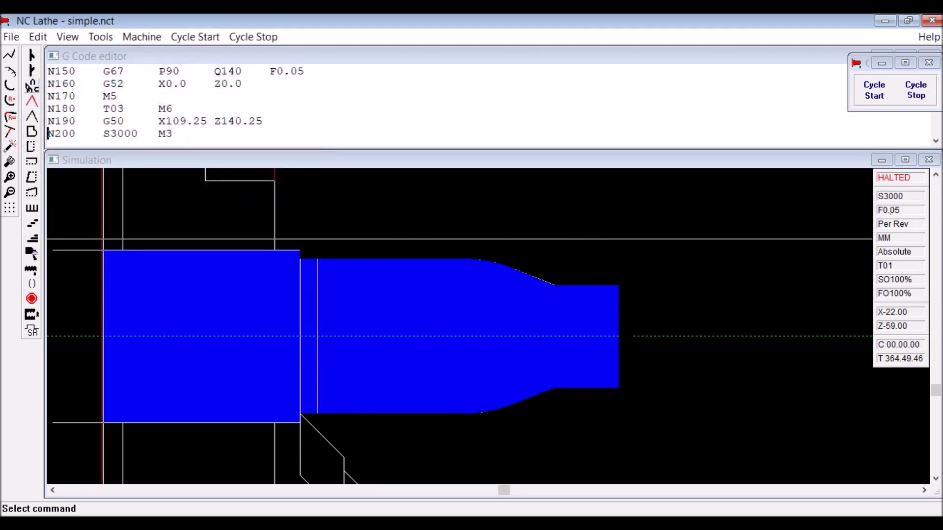
- Add rapid moves to X21 Z10 and X20.60 Z-37.00, resetting the simulation between them
click(32, 100)
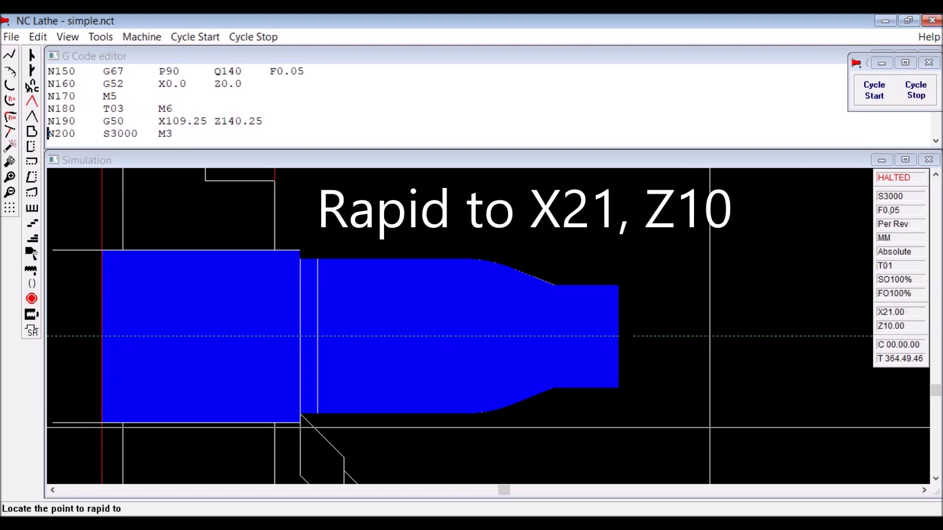
click(362, 228)
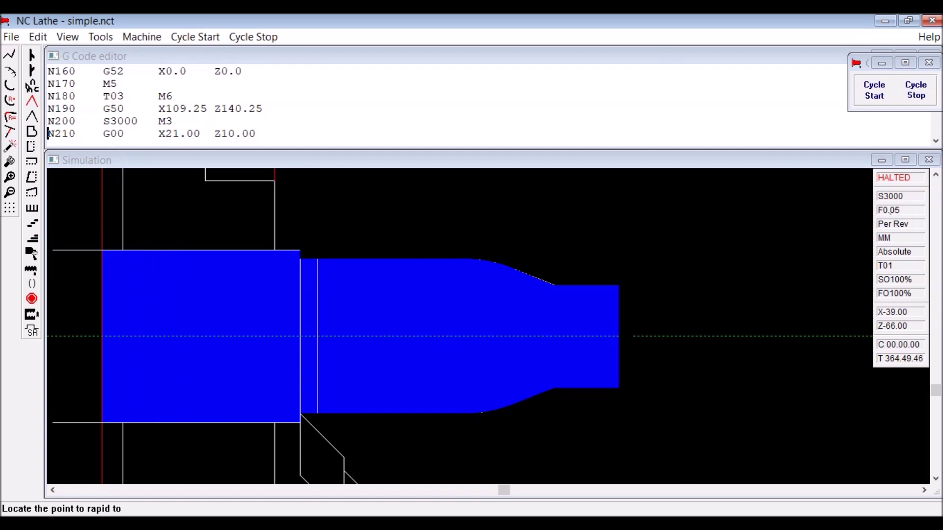
click(10, 163)
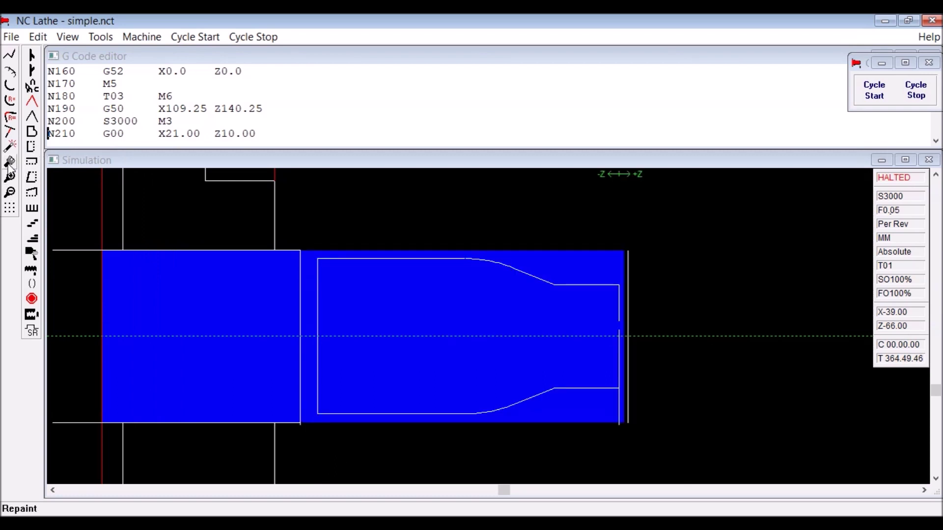
click(31, 102)
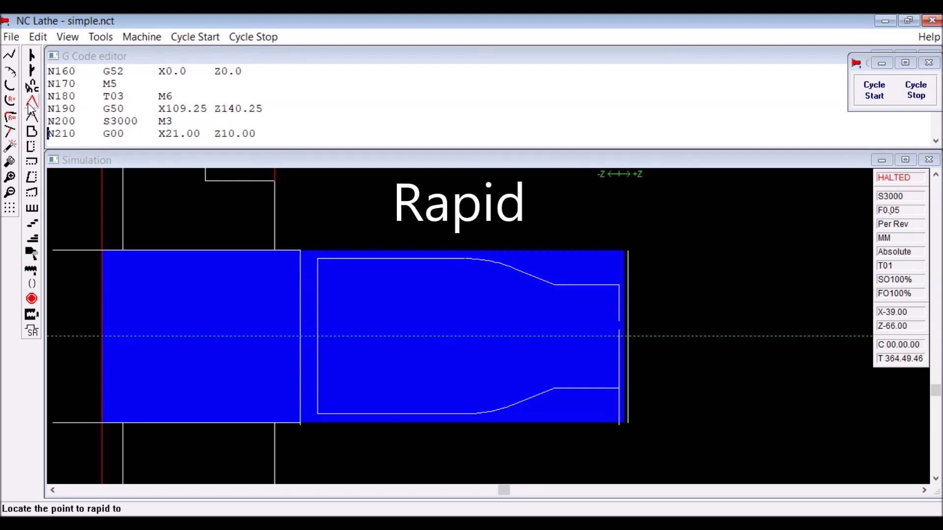
click(301, 427)
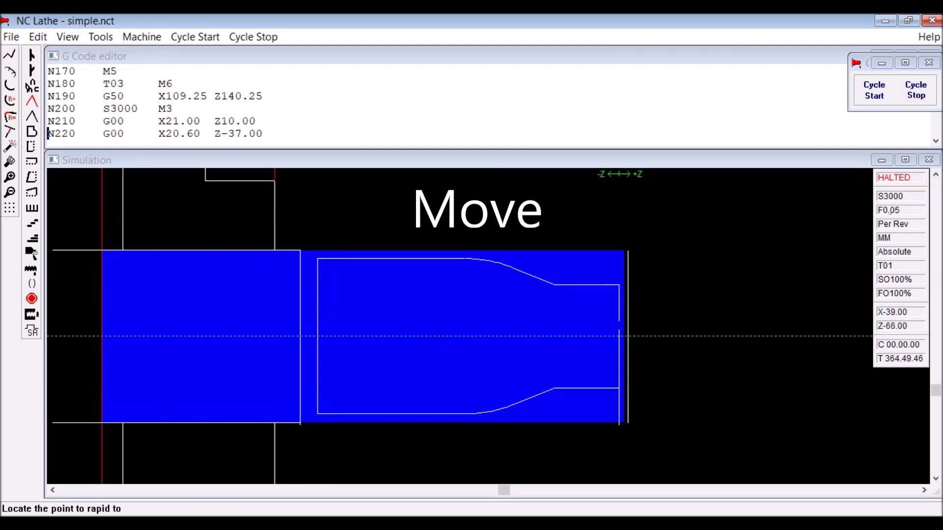
- Feed the grooving tool straight in to X0.00 at Z-37.00 with a feed rate of 0.1
click(32, 112)
drag(64, 142, 128, 129)
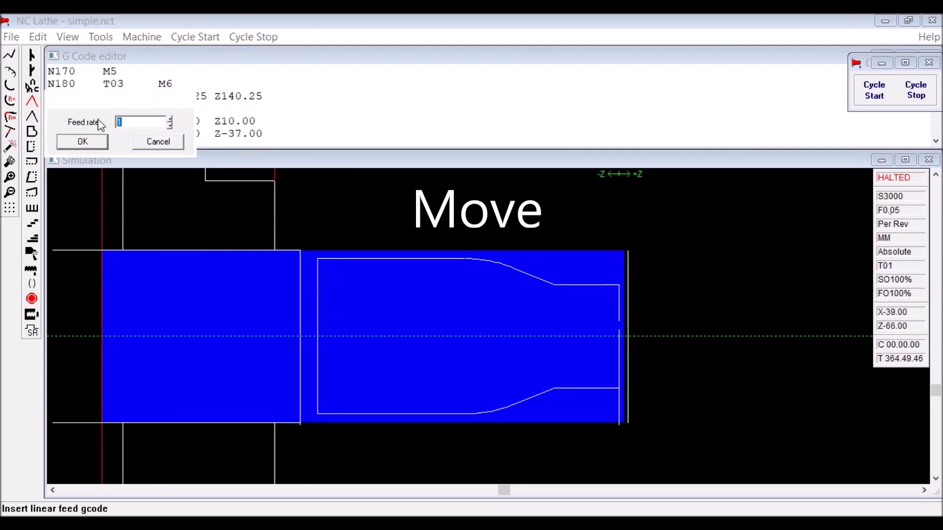
key(BackSpace)
text(.1)
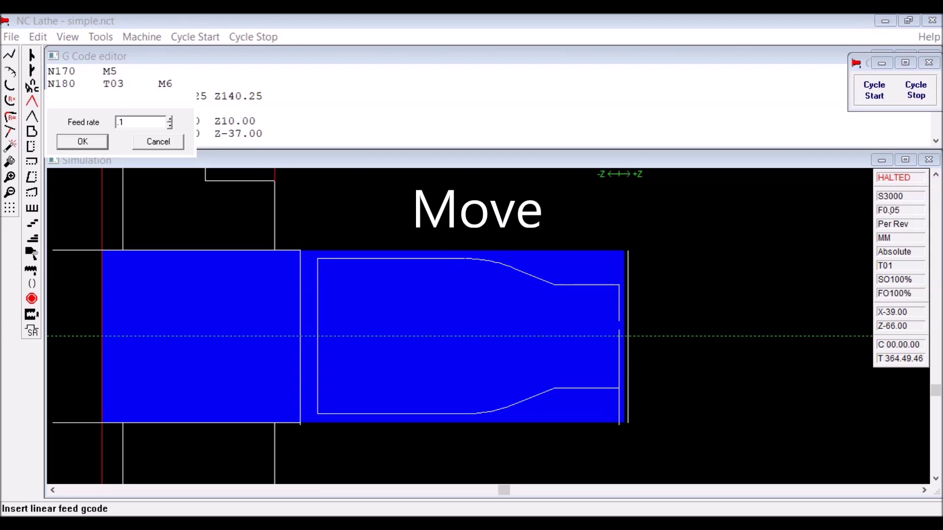
click(95, 143)
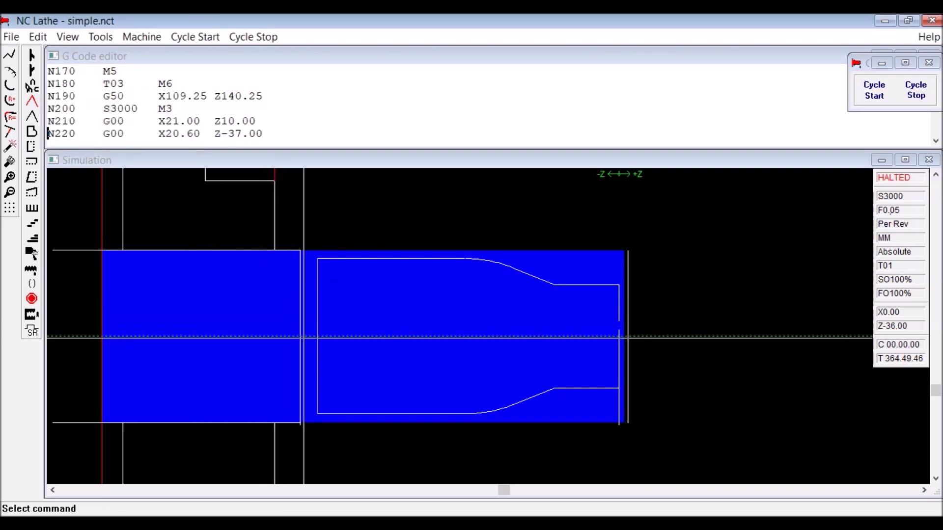
click(300, 337)
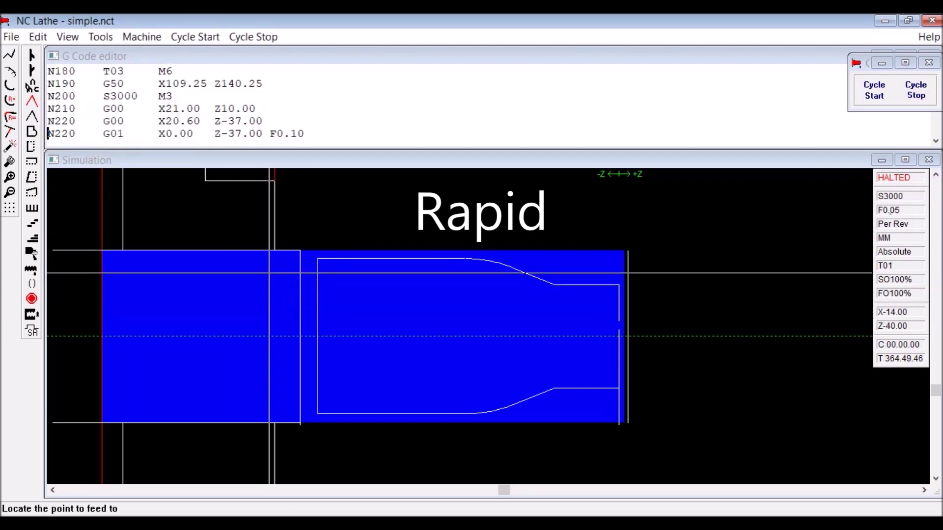
click(32, 101)
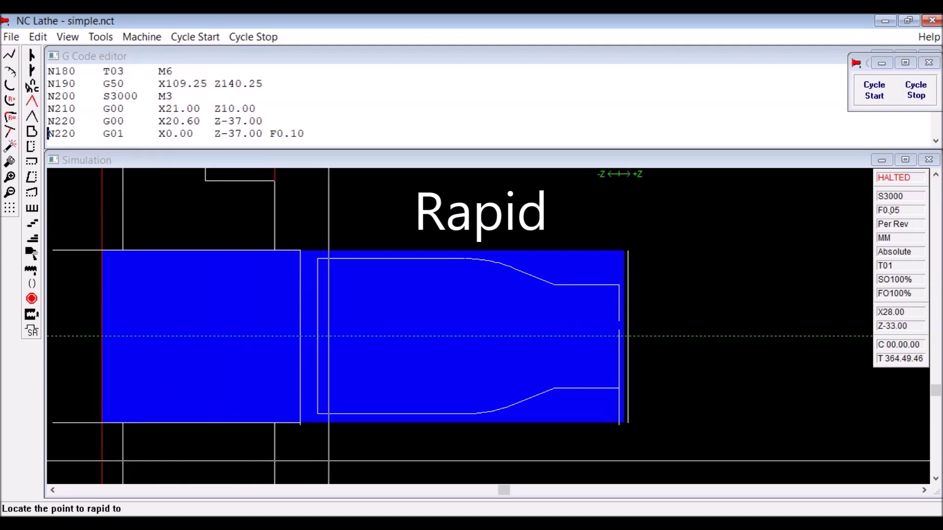
- Rapid back to X20.60 Z-37.00, append the G52, M5 and M2 termination codes, and run the program
click(302, 426)
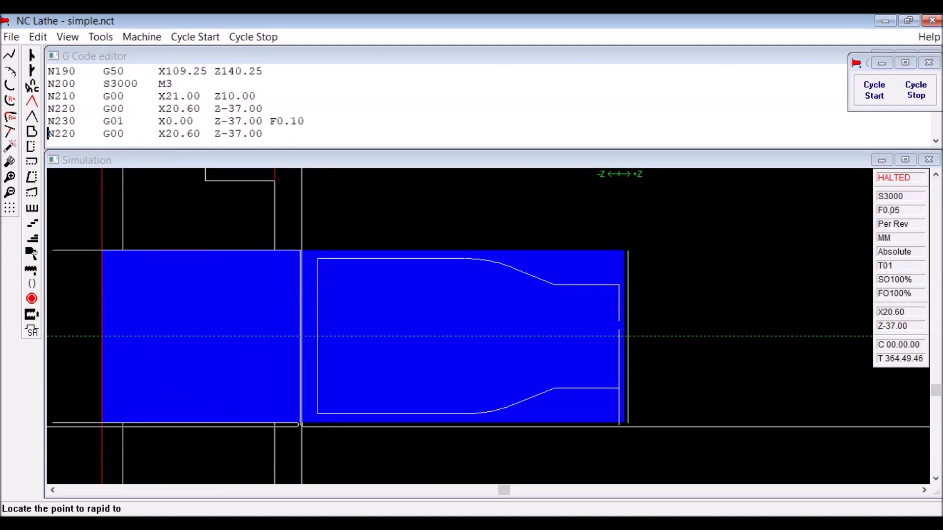
click(32, 72)
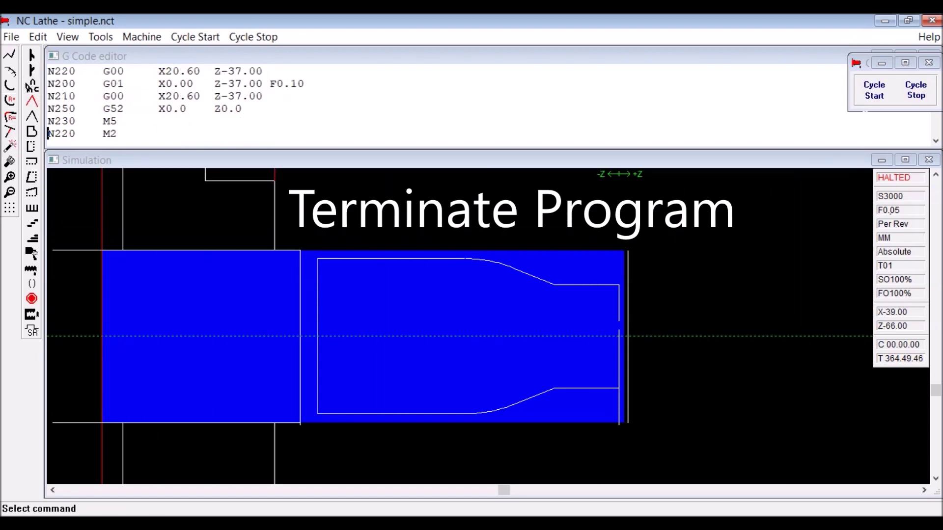
click(878, 99)
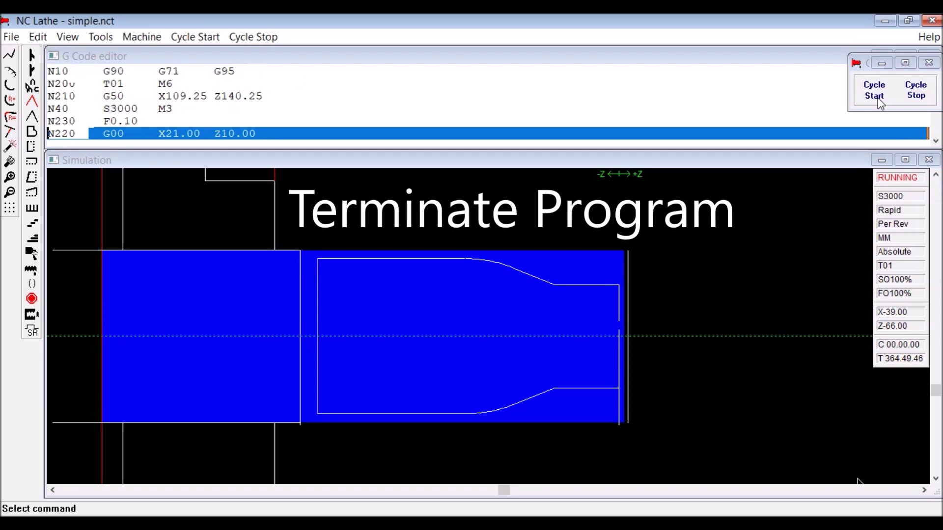